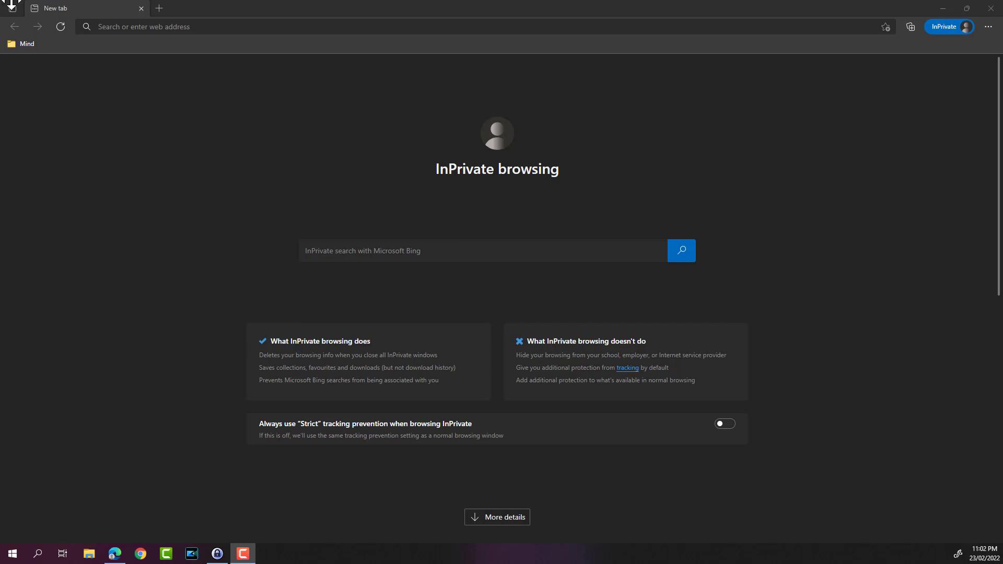
Go to portal.office.com in Edge to load the signed-in Office home page
{"action": "left_click", "coordinate": [297, 29]}
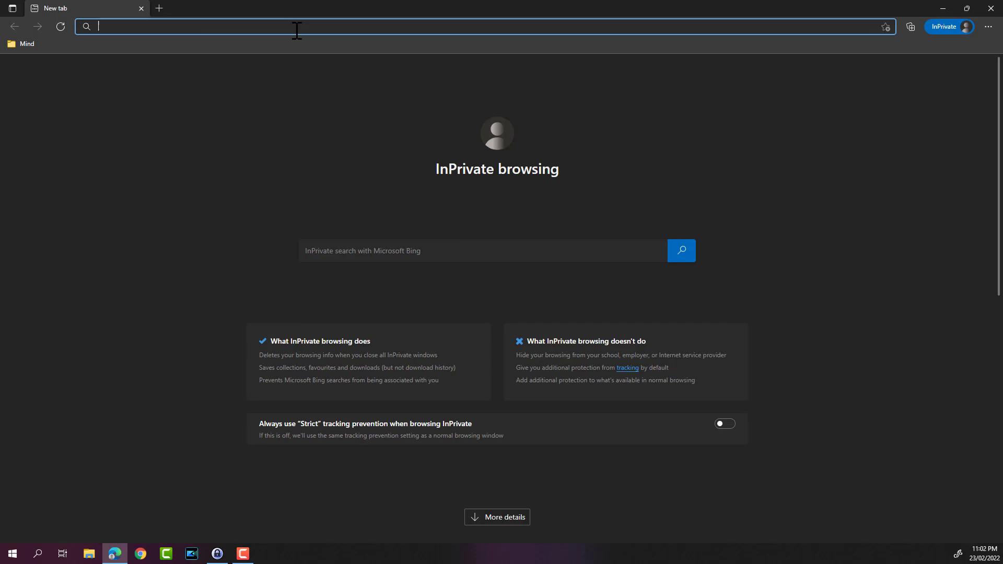
{"action": "type", "text": "port"}
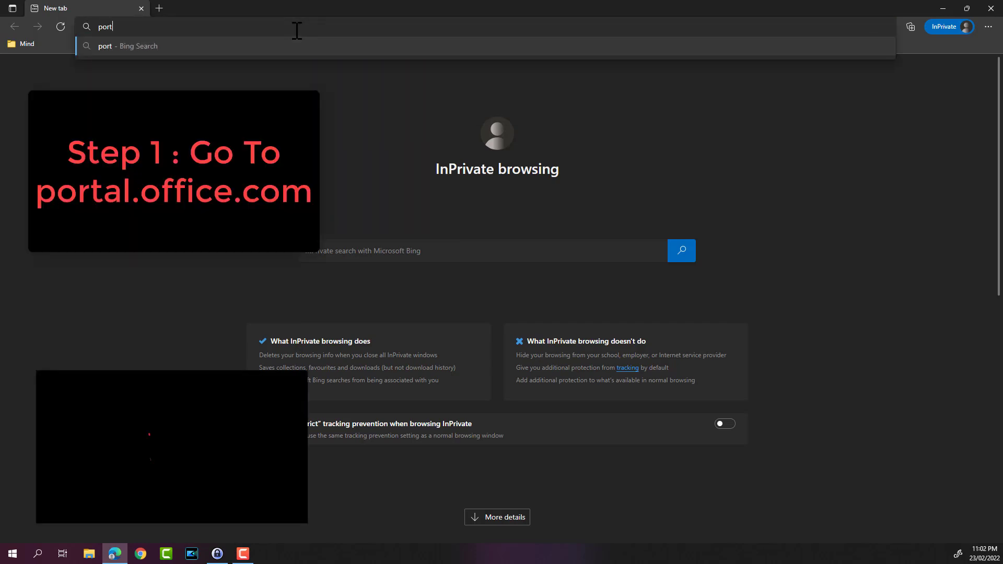
{"action": "type", "text": "al"}
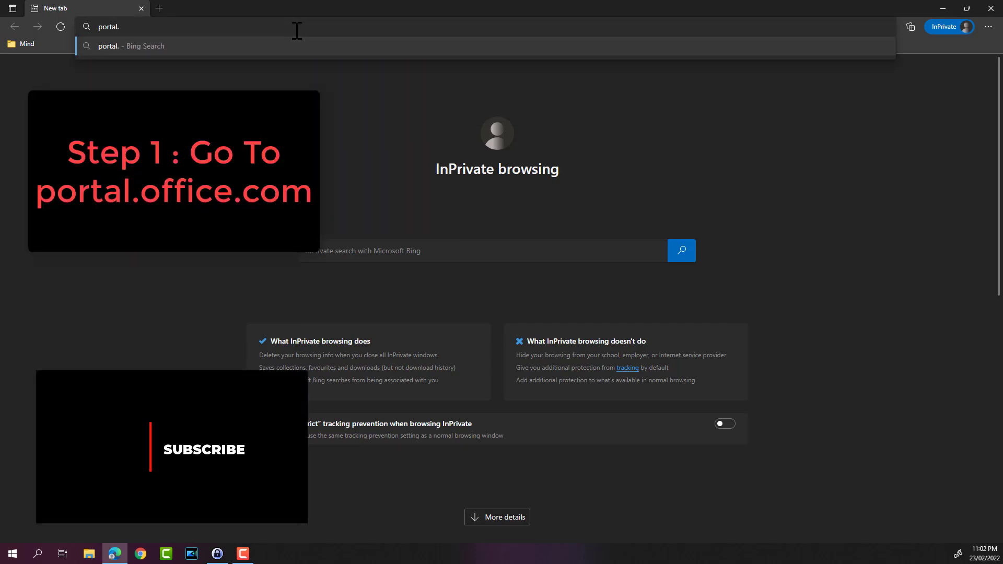
{"action": "type", "text": ".office.co"}
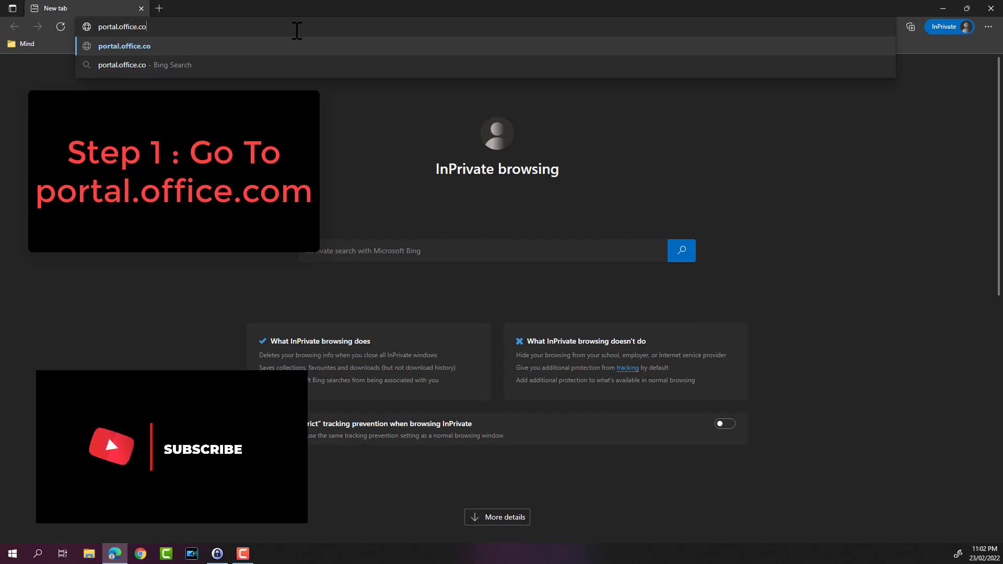
{"action": "type", "text": "m"}
{"action": "key", "text": "Return"}
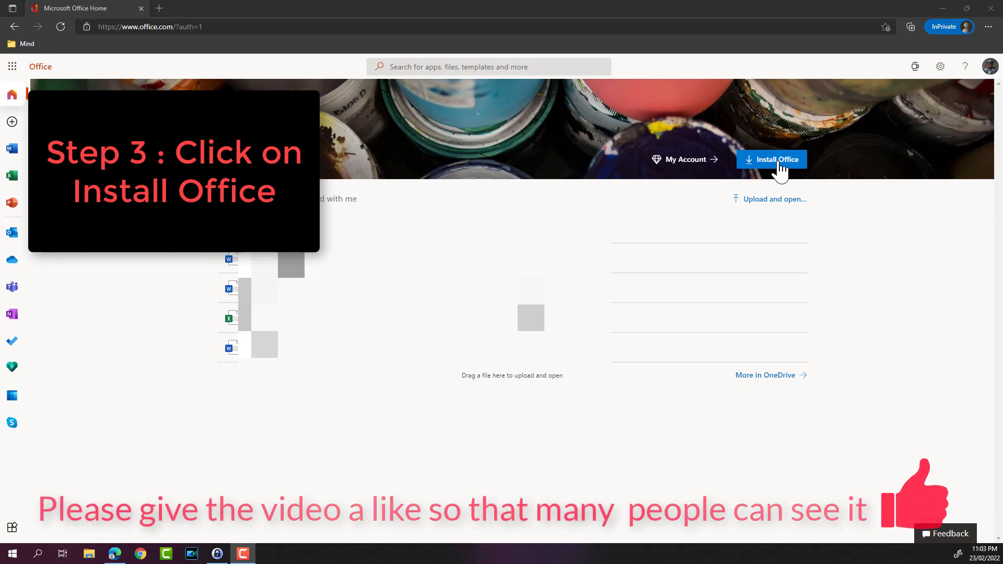
Start Install Office to open the Microsoft 365 Personal subscription page in a new tab
{"action": "left_click", "coordinate": [779, 163]}
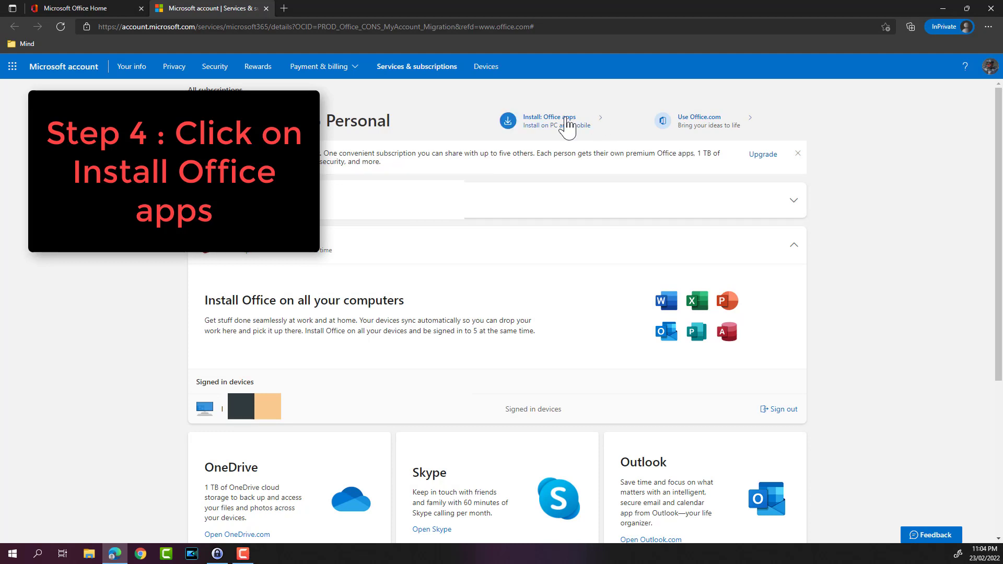
Download the Office apps installer in English, choosing the Office – 64-bit version
{"action": "left_click", "coordinate": [567, 121]}
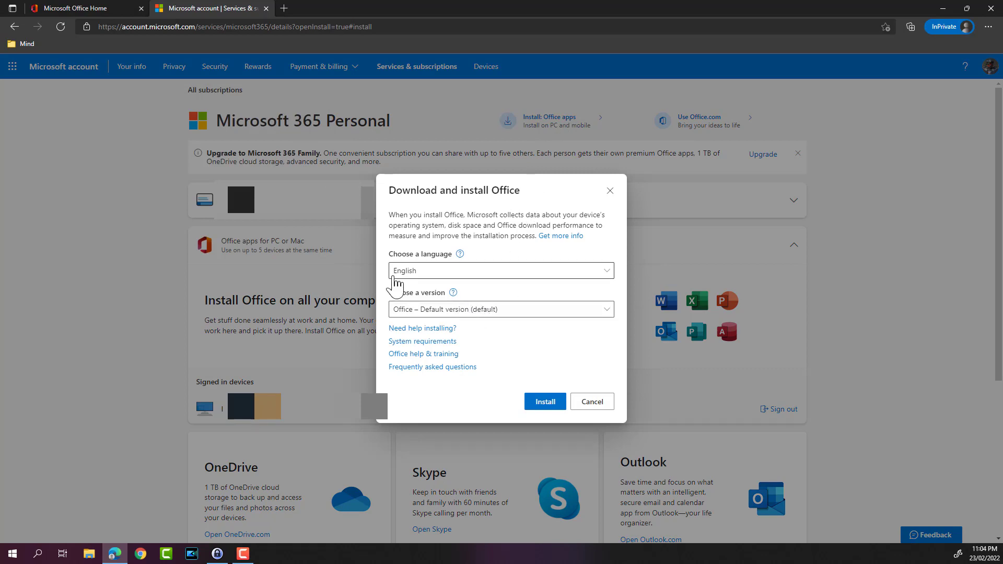
{"action": "left_click", "coordinate": [426, 276]}
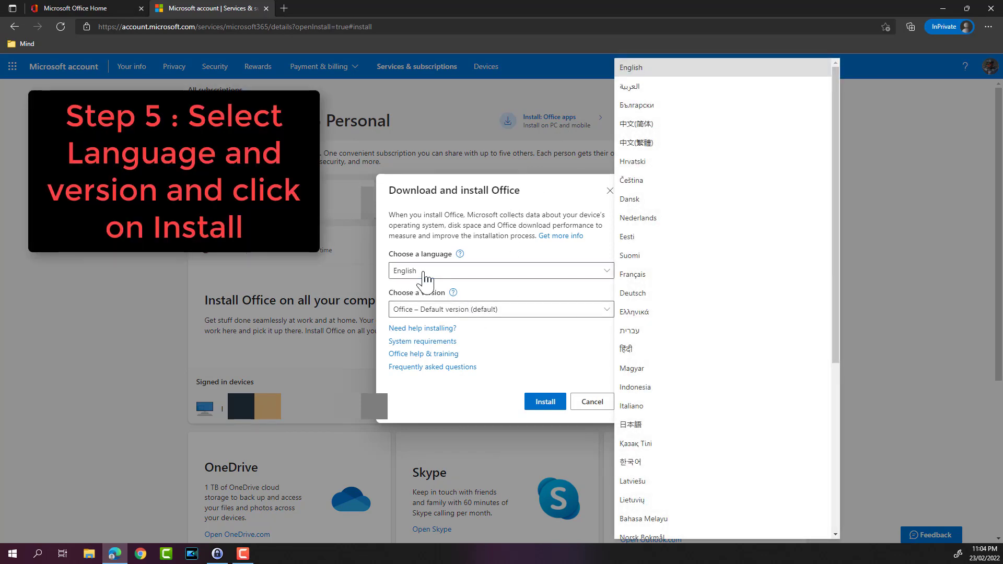
{"action": "left_click", "coordinate": [419, 280]}
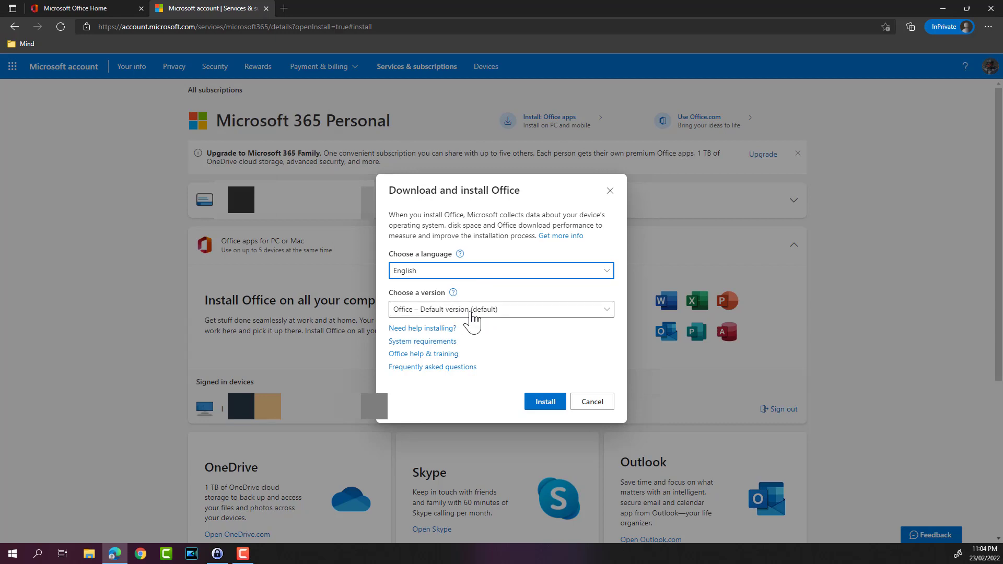
{"action": "left_click", "coordinate": [472, 314]}
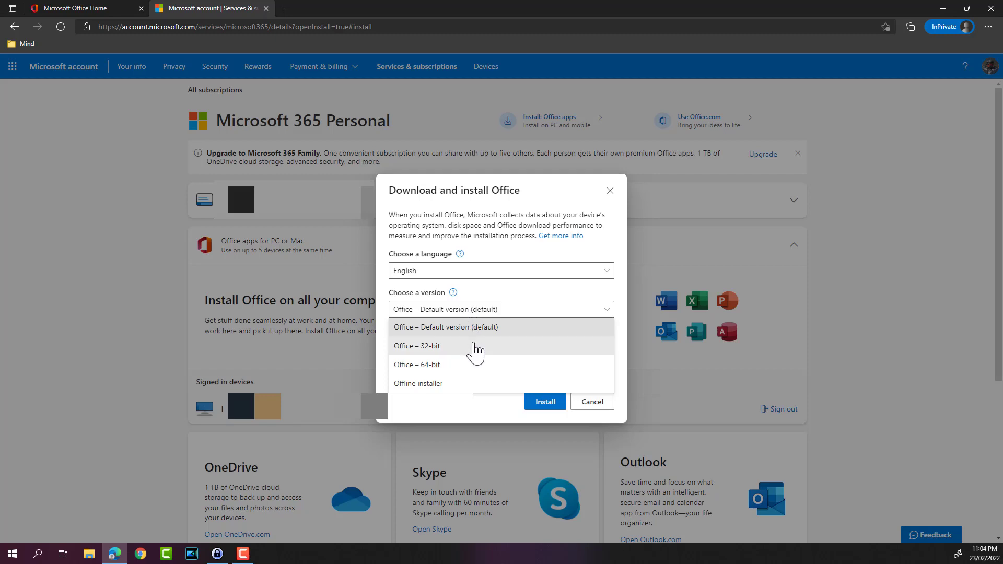
{"action": "left_click", "coordinate": [428, 366]}
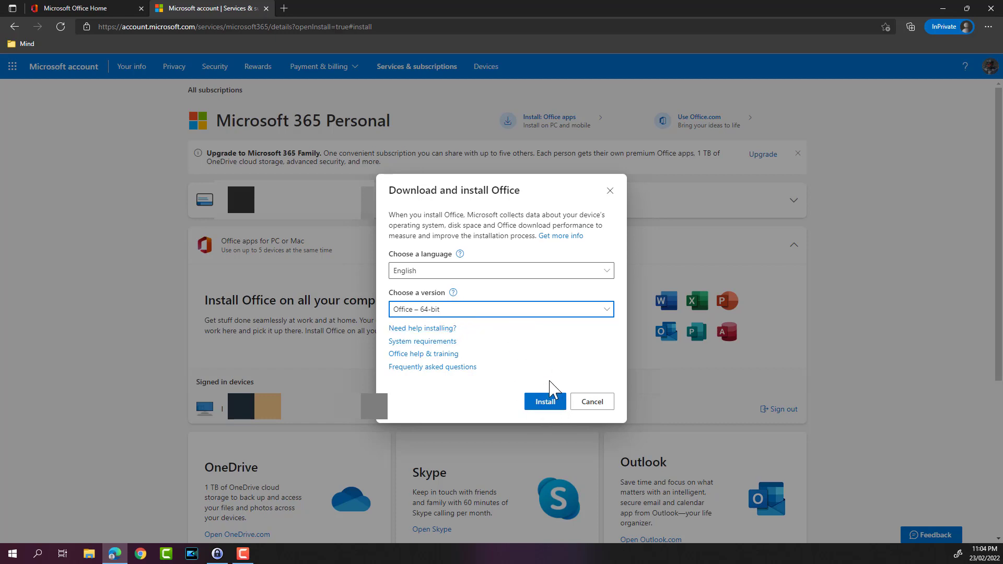
{"action": "left_click", "coordinate": [590, 313]}
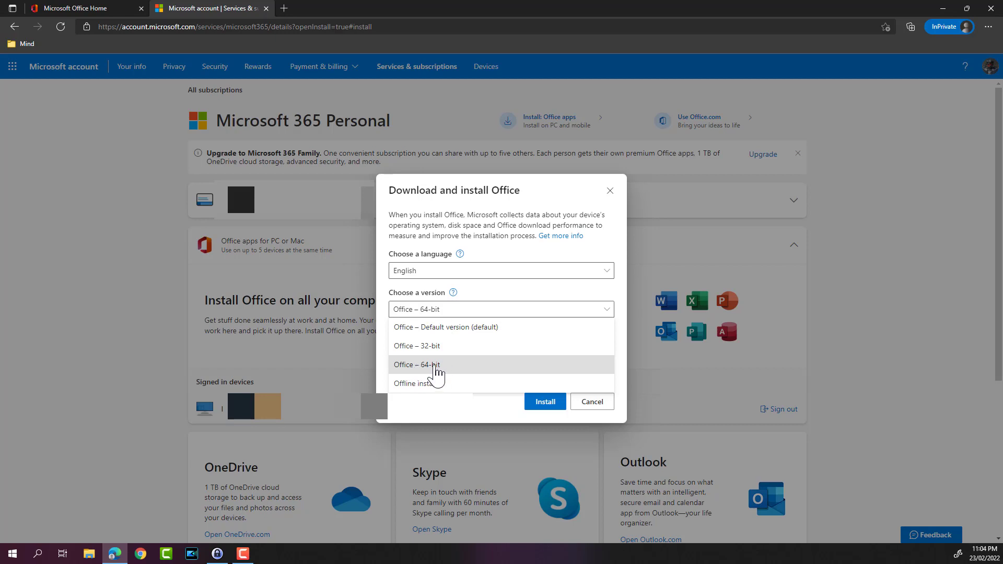
{"action": "left_click", "coordinate": [435, 367]}
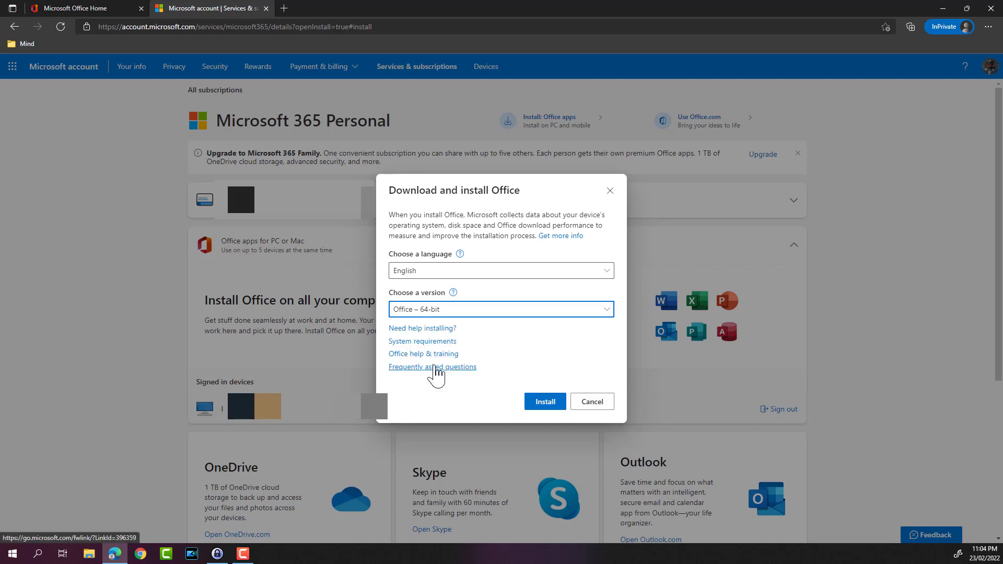
{"action": "left_click", "coordinate": [546, 404]}
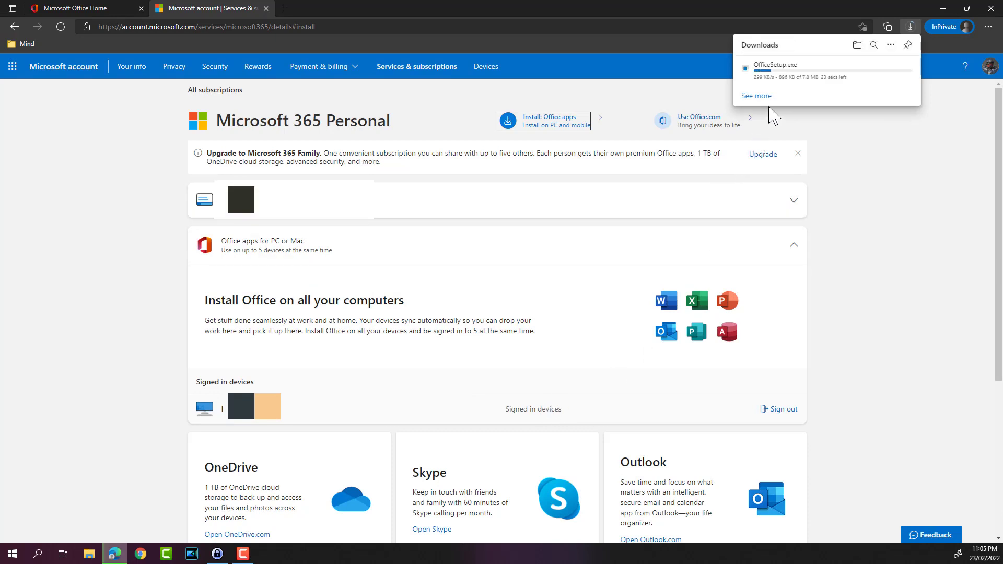
{"action": "mouse_move", "coordinate": [792, 68]}
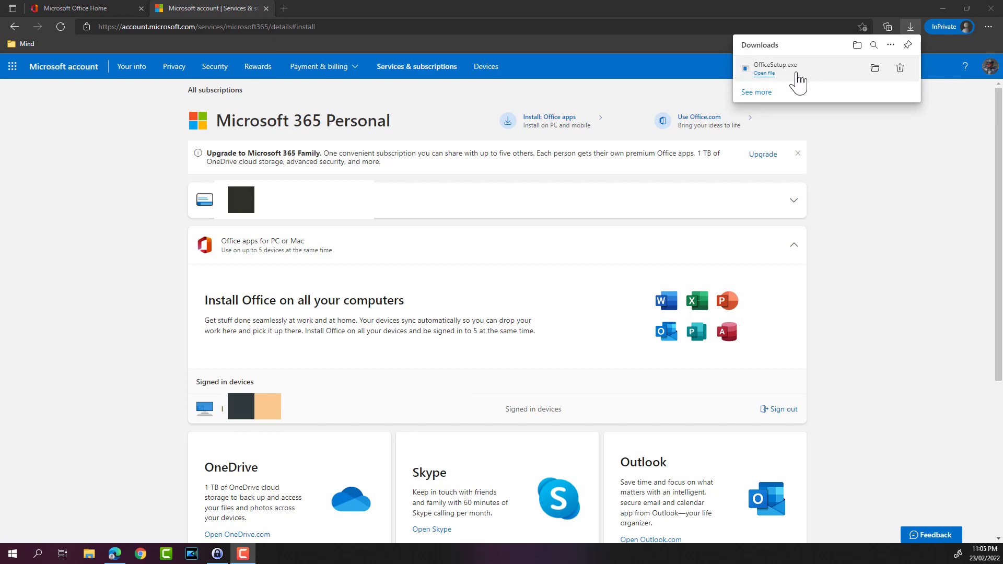
Run the downloaded OfficeSetup.exe from the Edge downloads list
{"action": "left_click", "coordinate": [765, 73]}
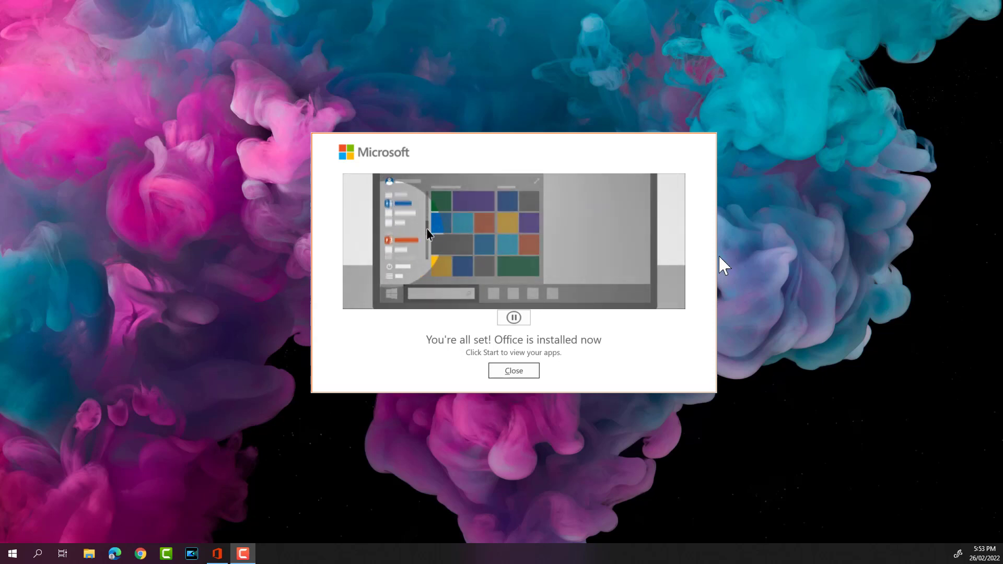
Close the installer and expand the Start menu's Recently added list to show the Office apps
{"action": "left_click", "coordinate": [517, 371]}
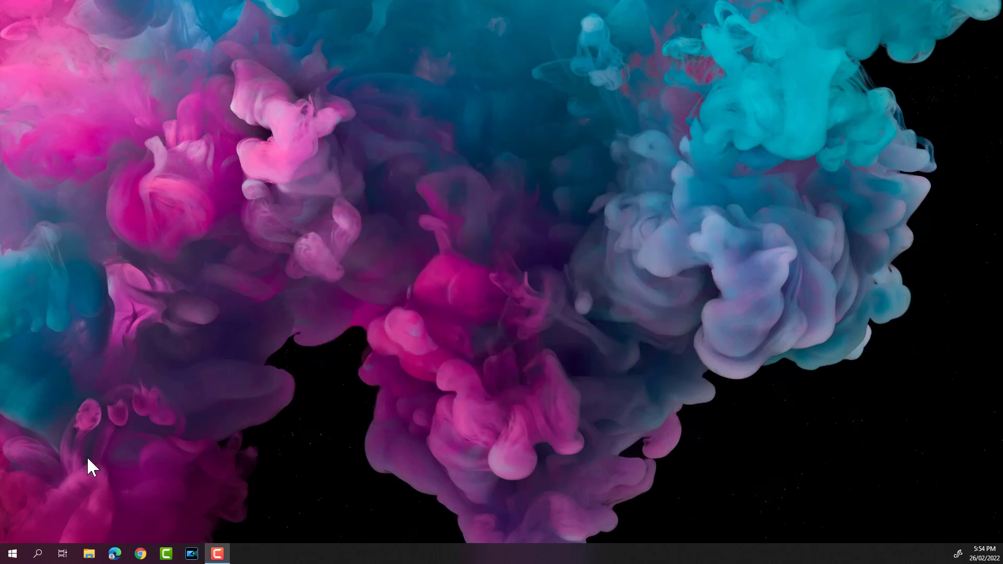
{"action": "left_click", "coordinate": [12, 555]}
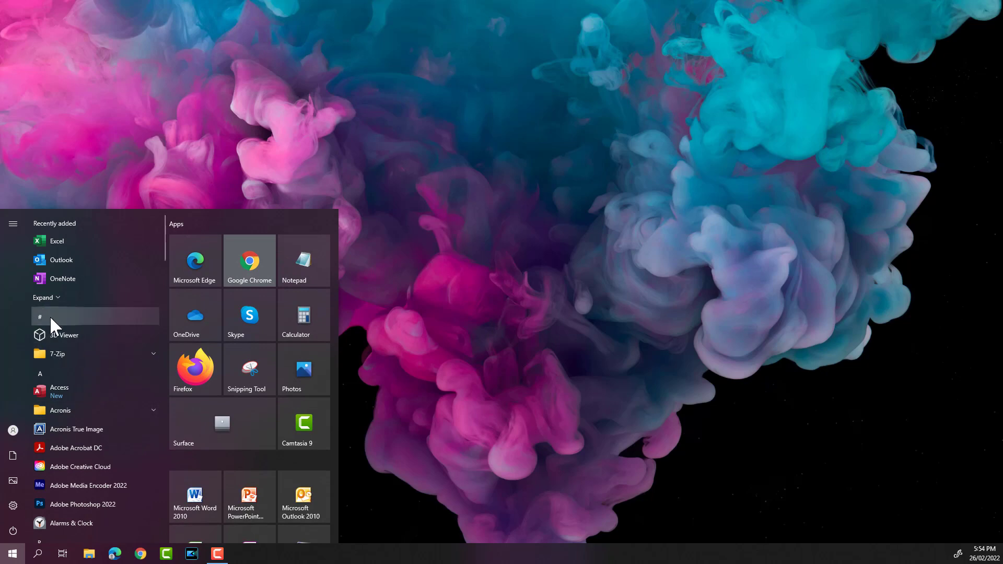
{"action": "left_click", "coordinate": [60, 296]}
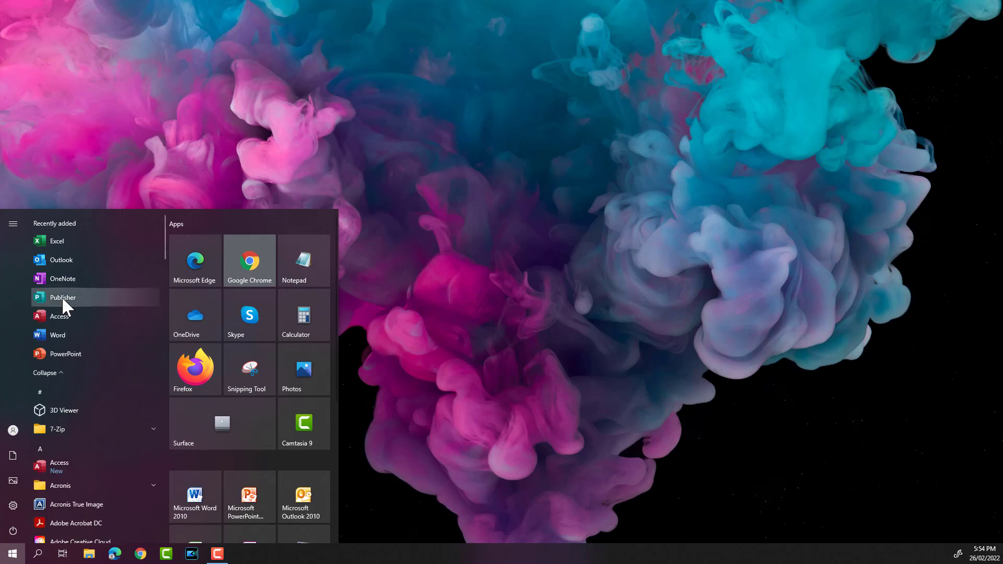